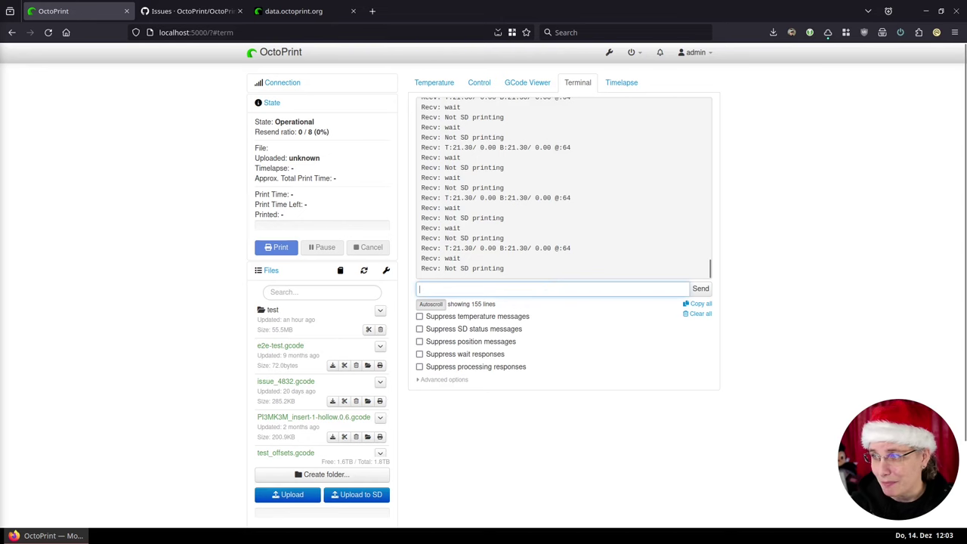
# - Send the command "!!DEBUG:send Error: MINTEMP triggered" to the virtual printer from the terminal to simulate a firmware error
pyautogui.write(':se')
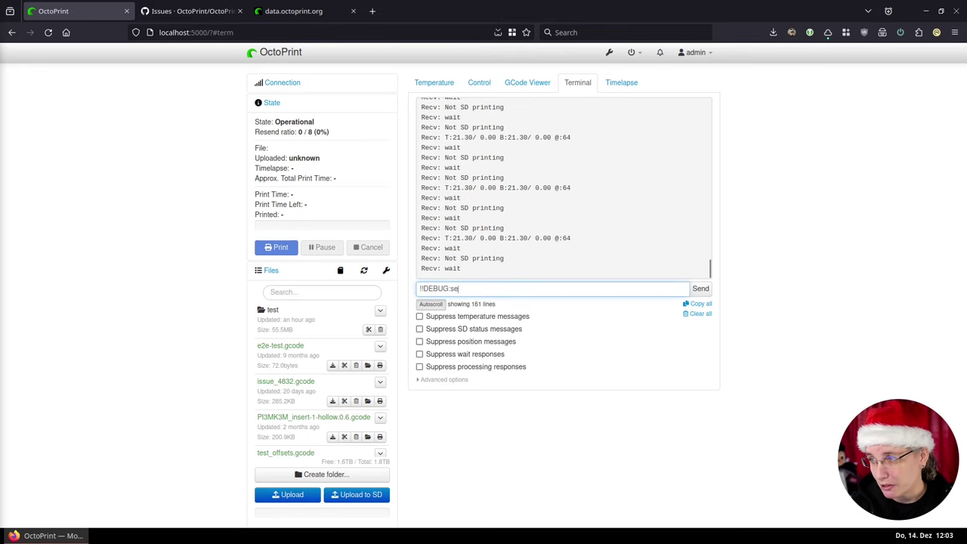
pyautogui.write('nd Error: ')
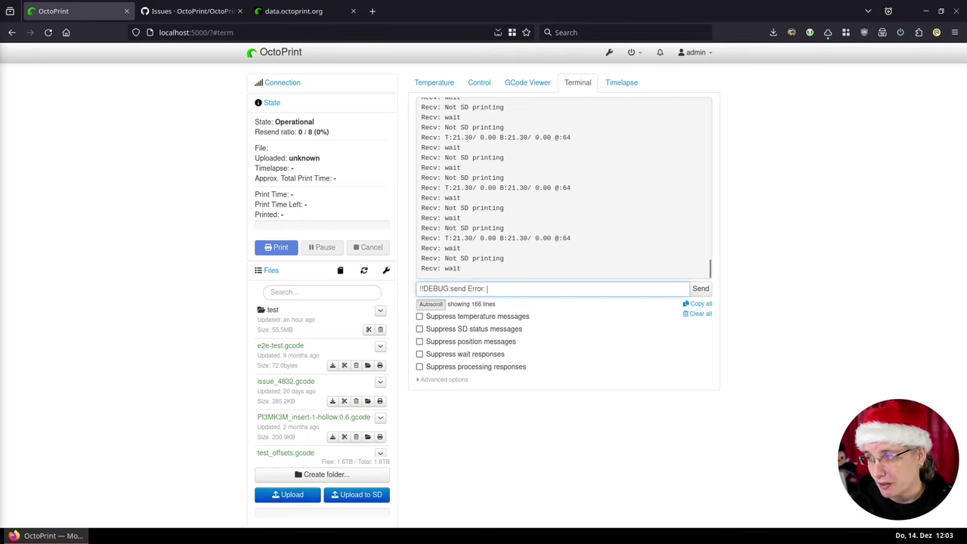
pyautogui.write('MINTEMP trigg')
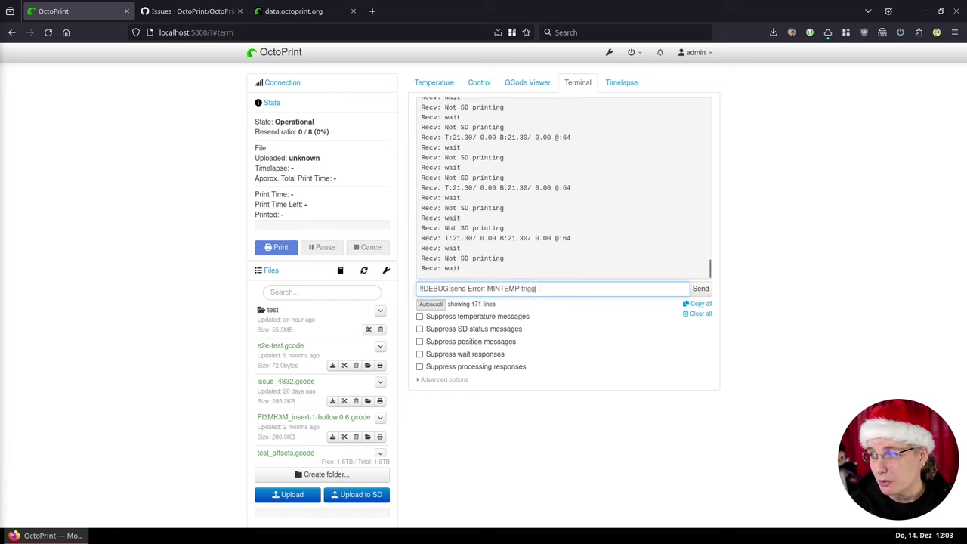
pyautogui.write('ered')
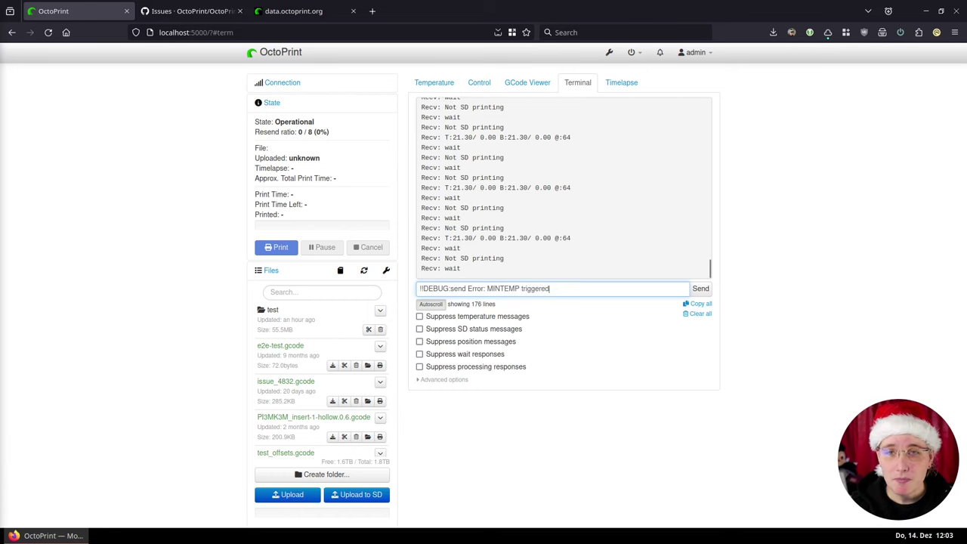
pyautogui.press('Return')
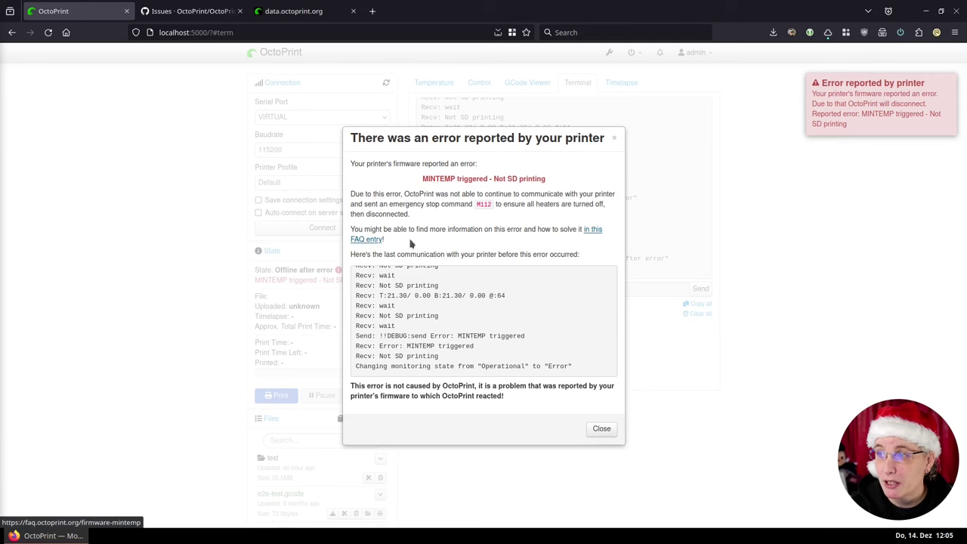
# - Open the FAQ entry linked in the printer error dialog in a separate tab, view its MINTEMP section, and return to OctoPrint
pyautogui.middleClick(587, 232)
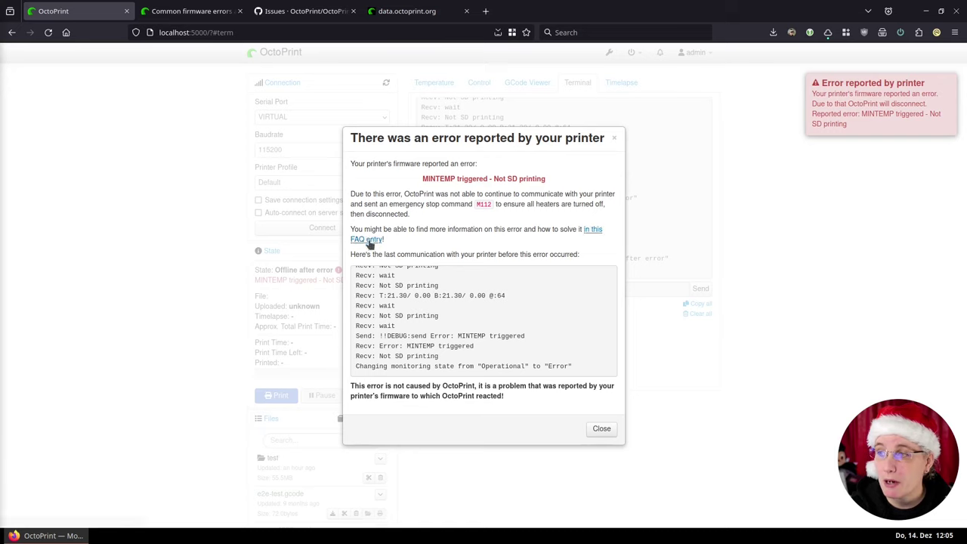
pyautogui.click(204, 14)
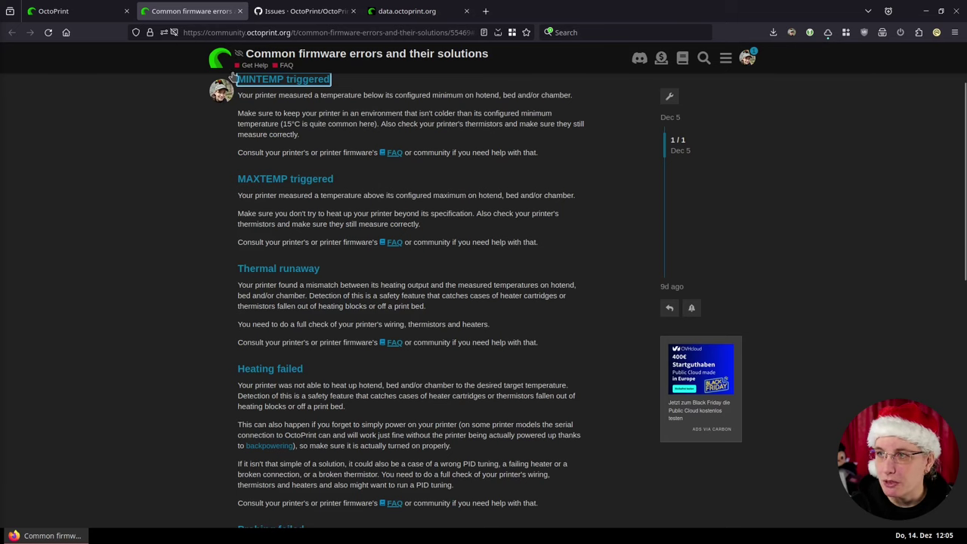
pyautogui.click(72, 14)
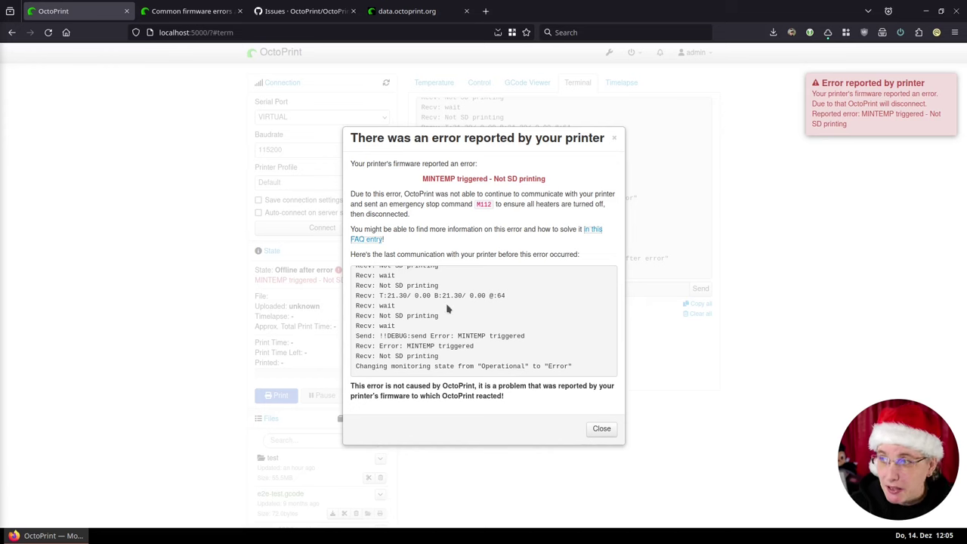
# - Review the last printer communication logged in the error dialog from beginning to end, and close the dialog
pyautogui.scroll(10, 514, 346)
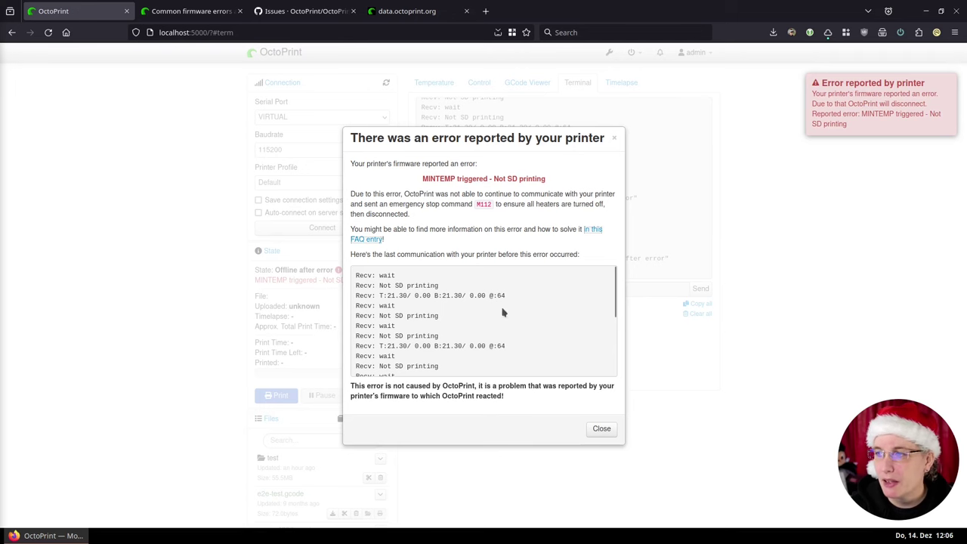
pyautogui.scroll(-10, 479, 317)
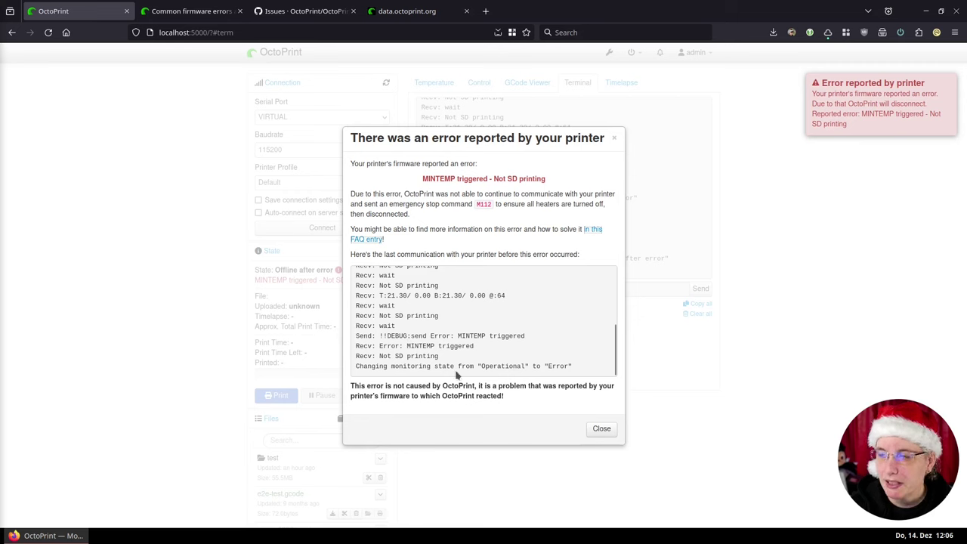
pyautogui.scroll(1, 412, 352)
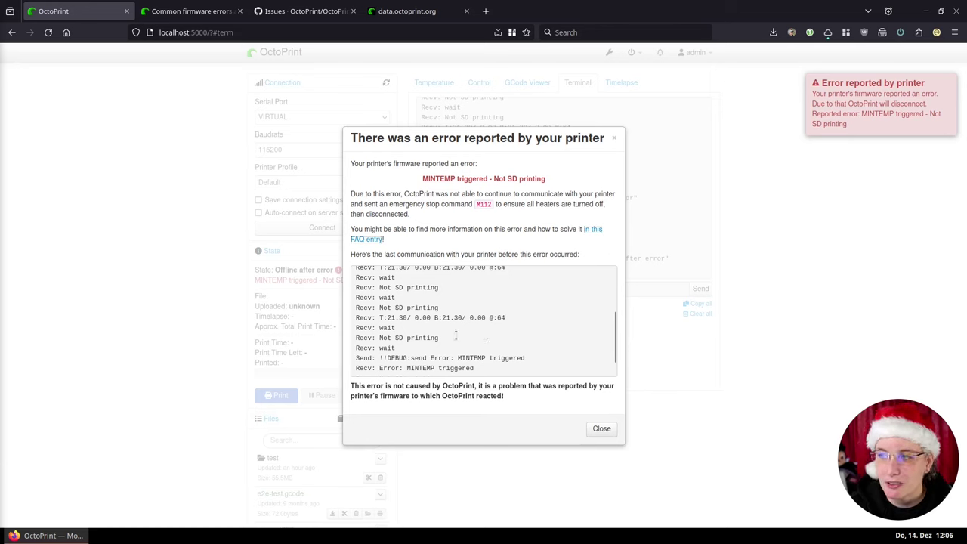
pyautogui.scroll(-1, 490, 344)
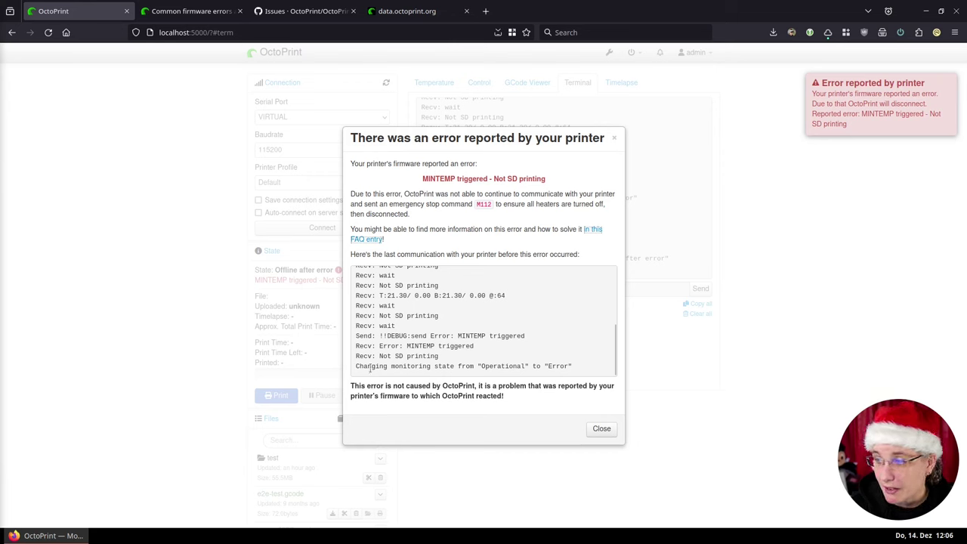
pyautogui.scroll(4, 498, 358)
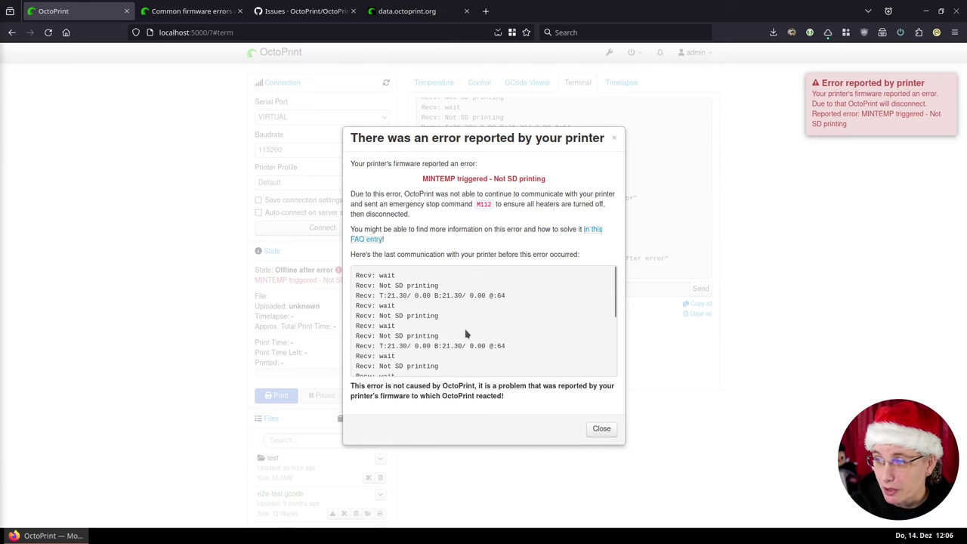
pyautogui.scroll(-3, 444, 307)
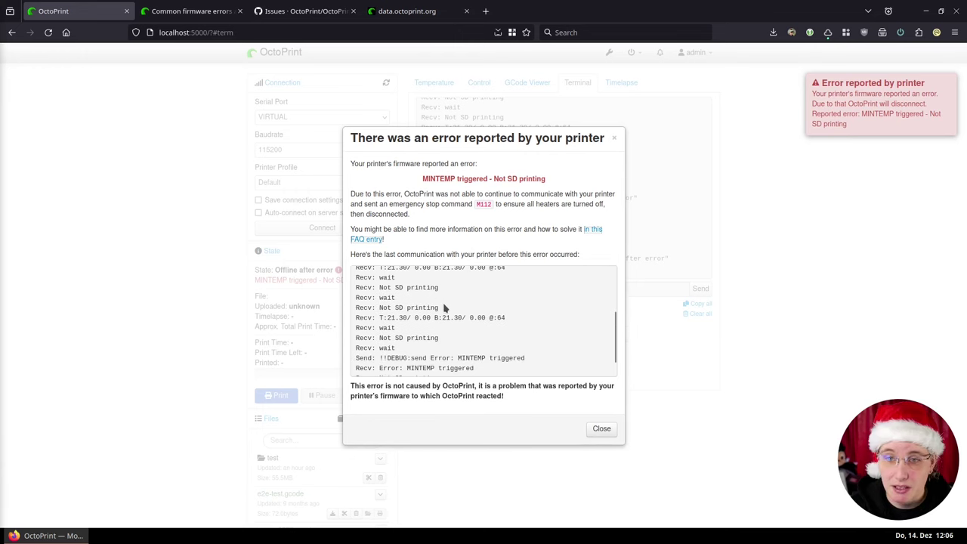
pyautogui.scroll(-1, 443, 304)
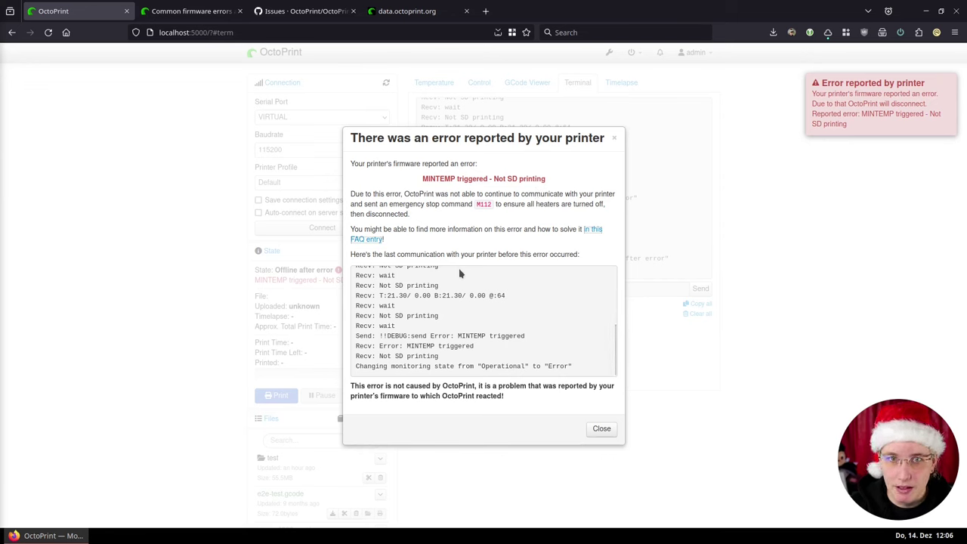
pyautogui.click(601, 430)
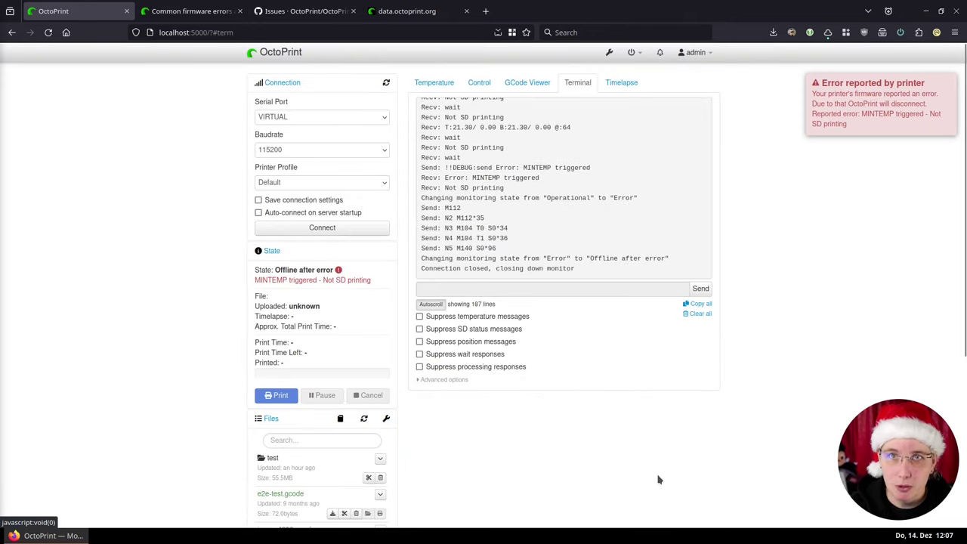
# - Reload the OctoPrint page, reopen the error details from the printer state, and dismiss them
pyautogui.click(47, 32)
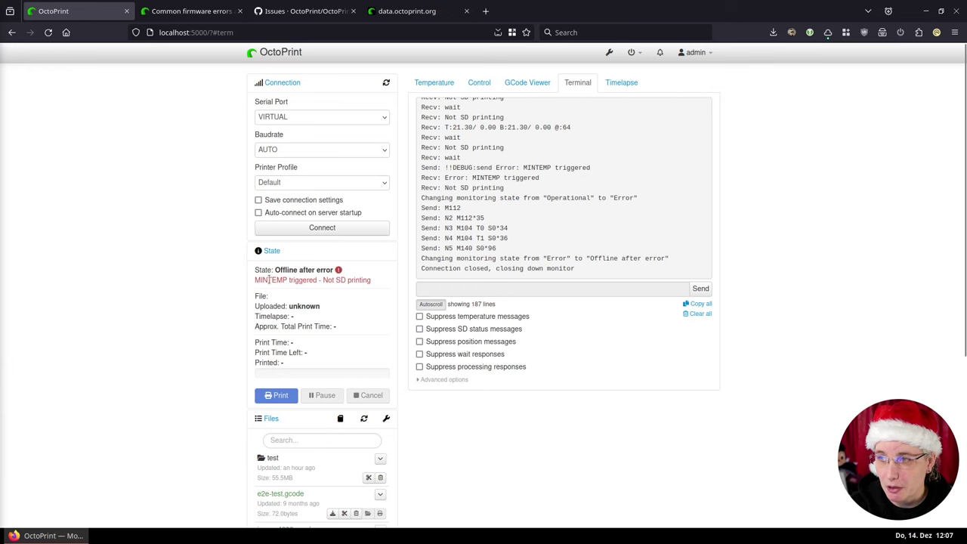
pyautogui.click(339, 270)
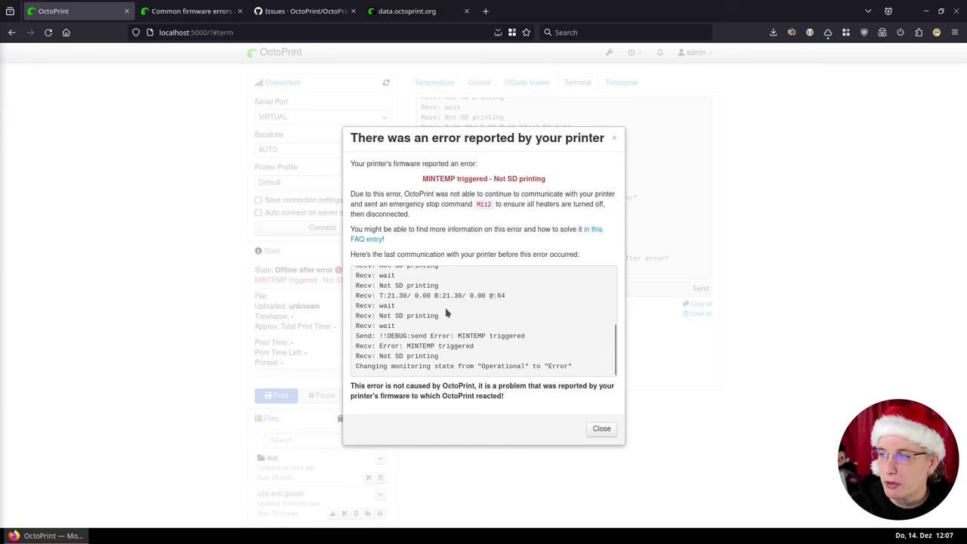
pyautogui.click(598, 429)
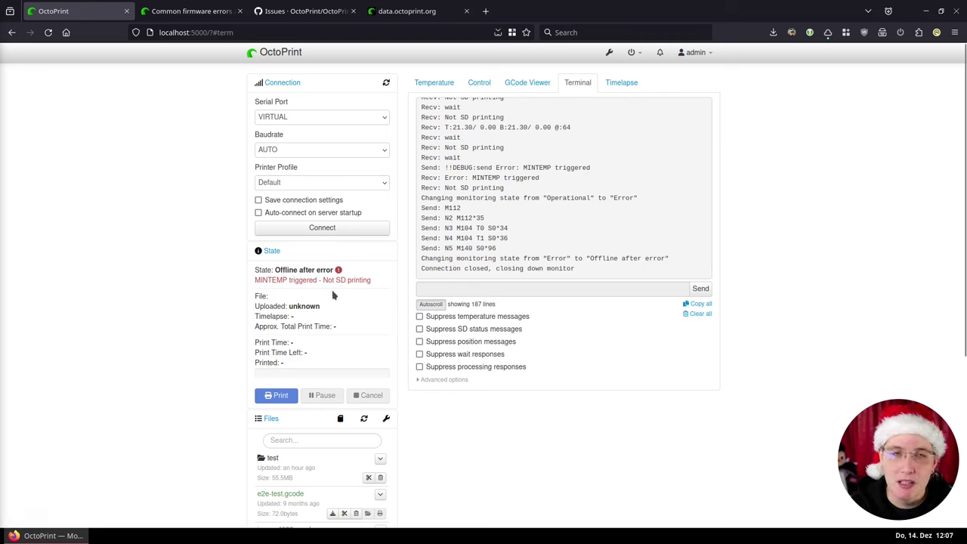
# - Reconnect OctoPrint to the printer on the VIRTUAL serial port
pyautogui.click(320, 228)
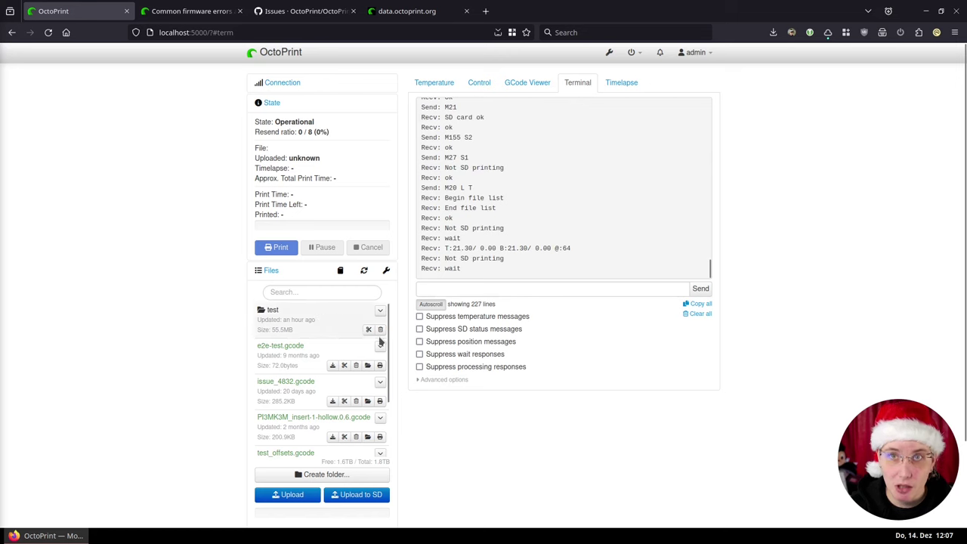
pyautogui.click(559, 288)
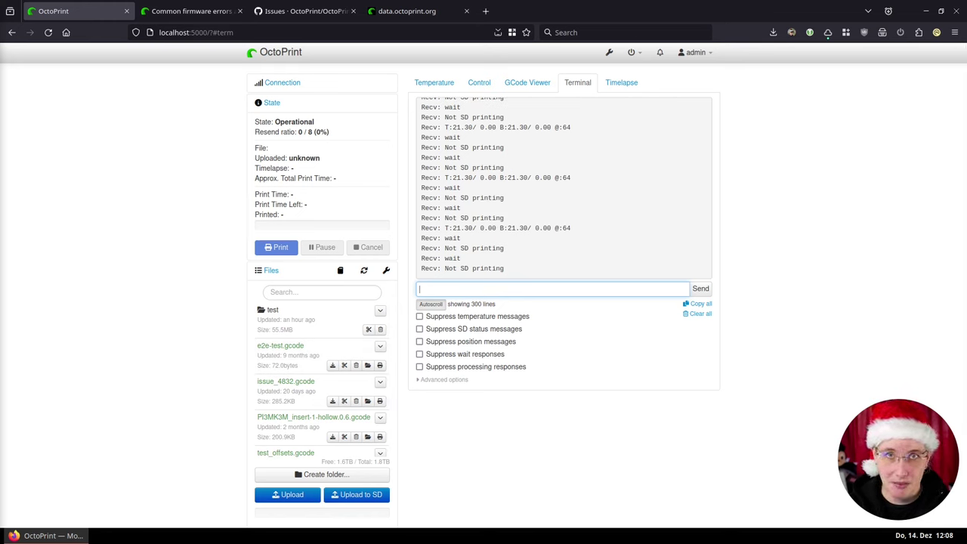
pyautogui.click(159, 317)
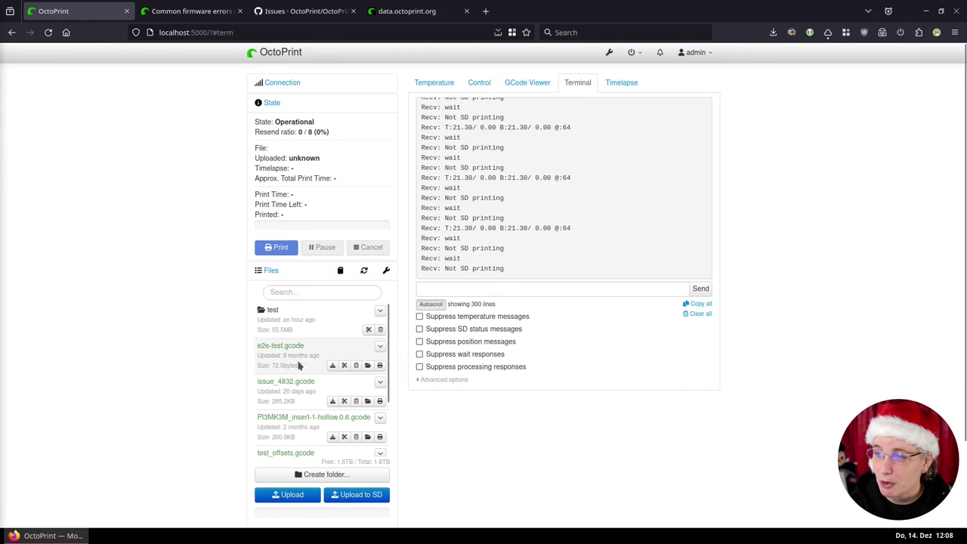
# - Load e2e-test.gcode from the file list and start printing it
pyautogui.click(368, 365)
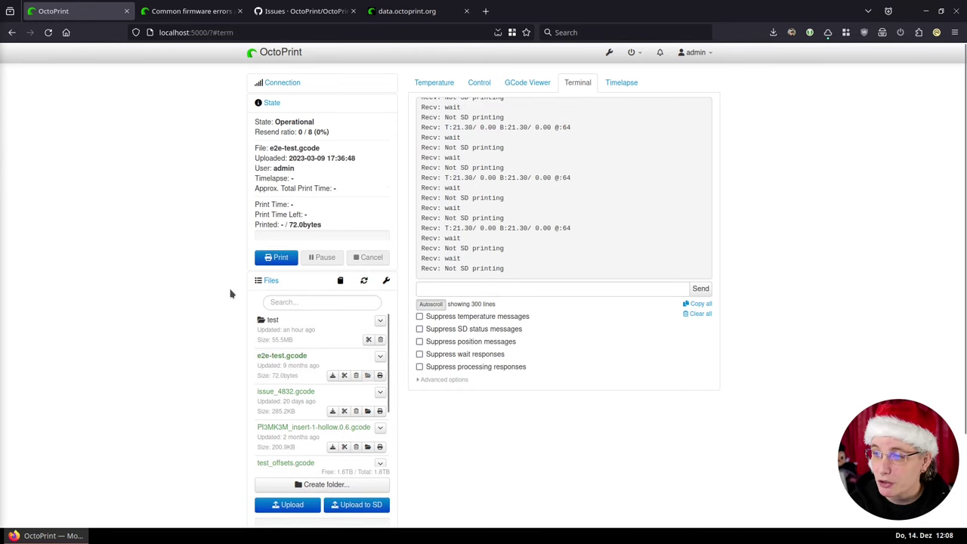
pyautogui.click(276, 257)
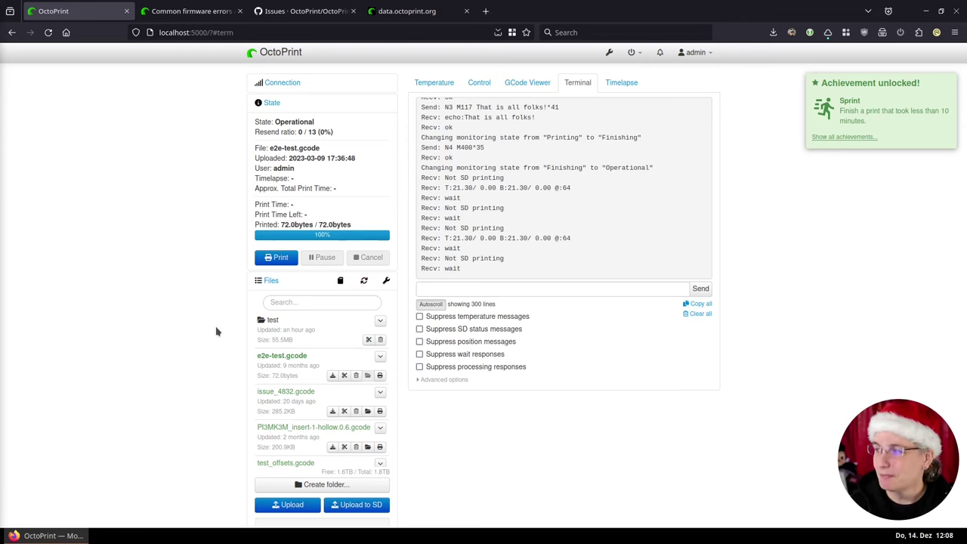
# - Open the achievements overview and look through the complete list of unlocked and locked achievements
pyautogui.scroll(-3, 894, 233)
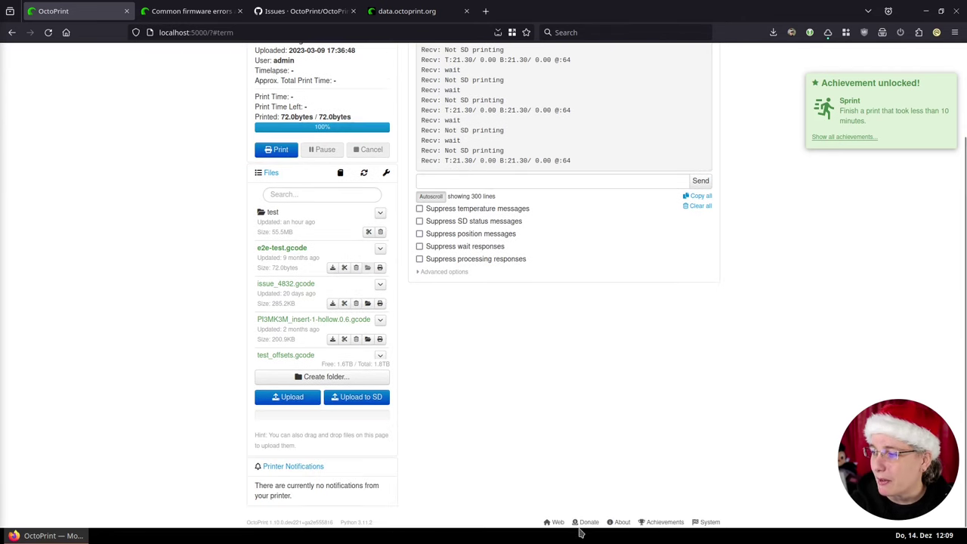
pyautogui.click(659, 521)
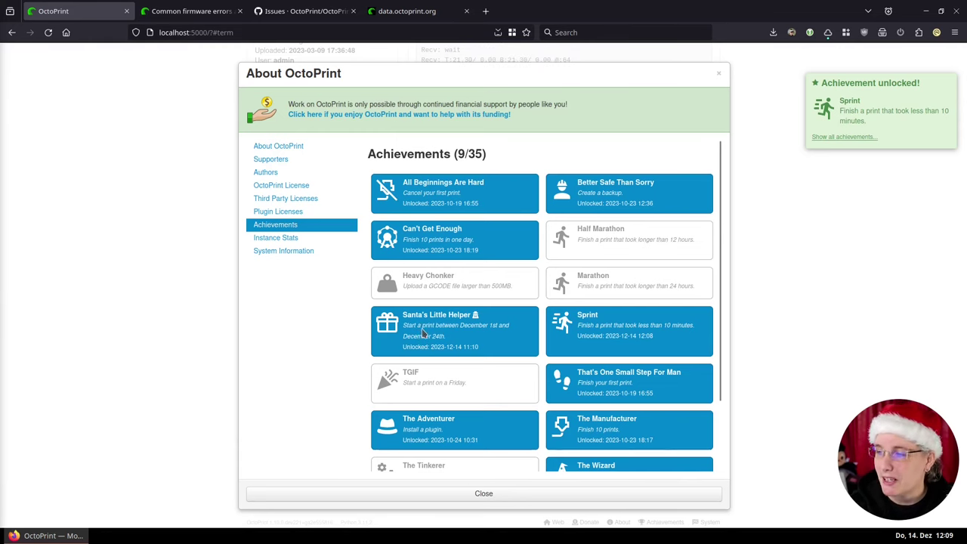
pyautogui.scroll(-2, 423, 332)
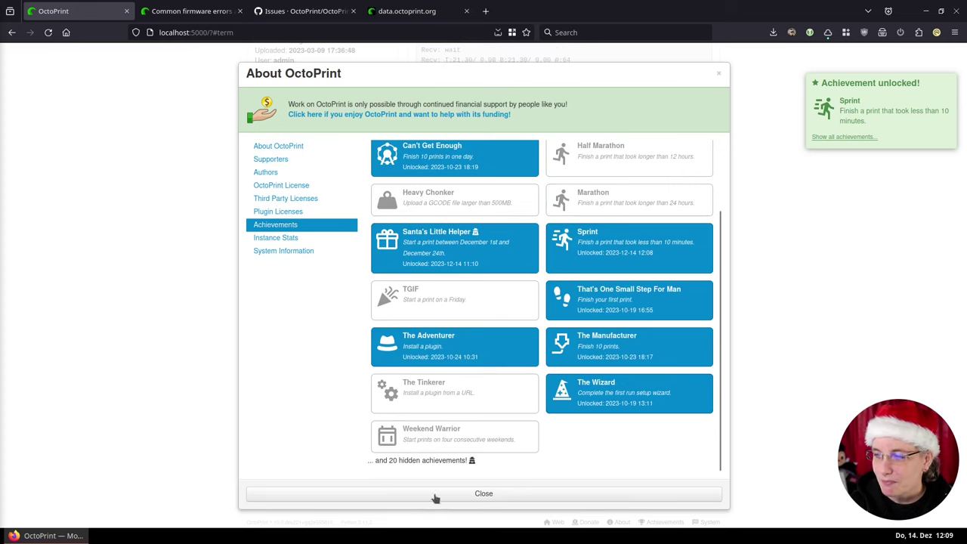
pyautogui.scroll(2, 606, 408)
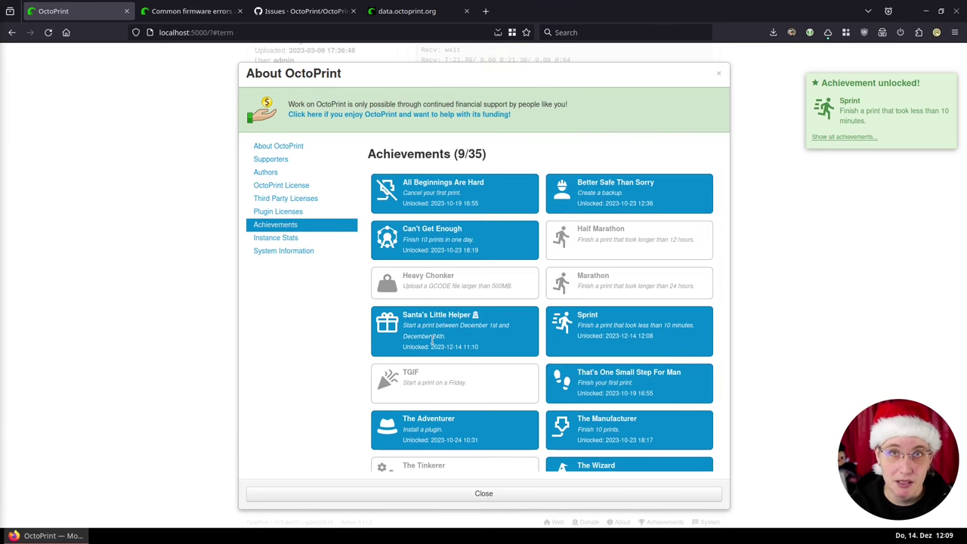
pyautogui.scroll(-2, 444, 330)
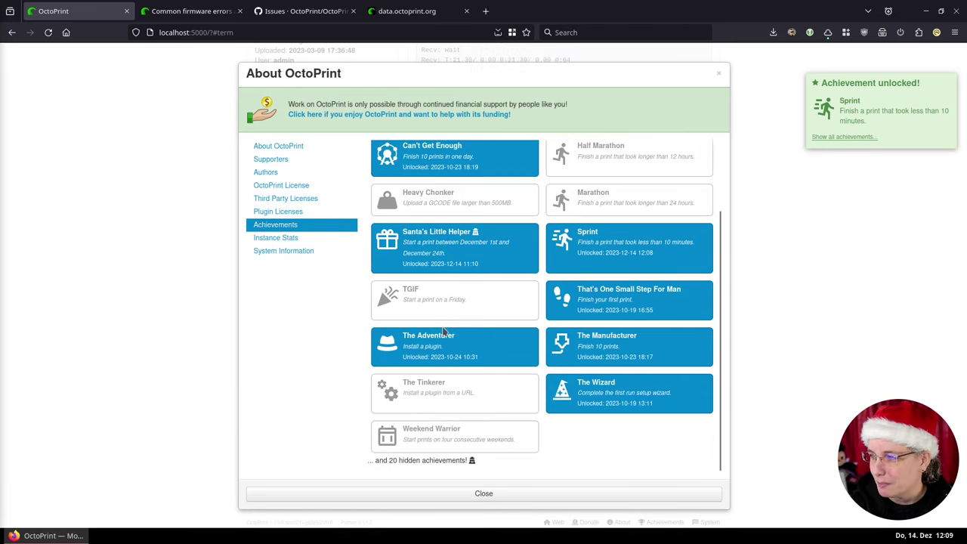
pyautogui.scroll(2, 444, 331)
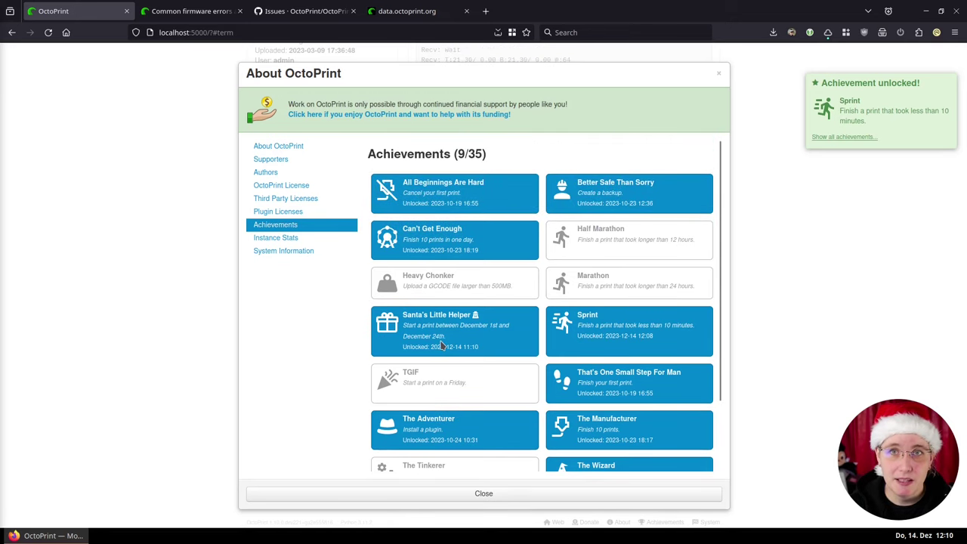
pyautogui.scroll(-2, 443, 345)
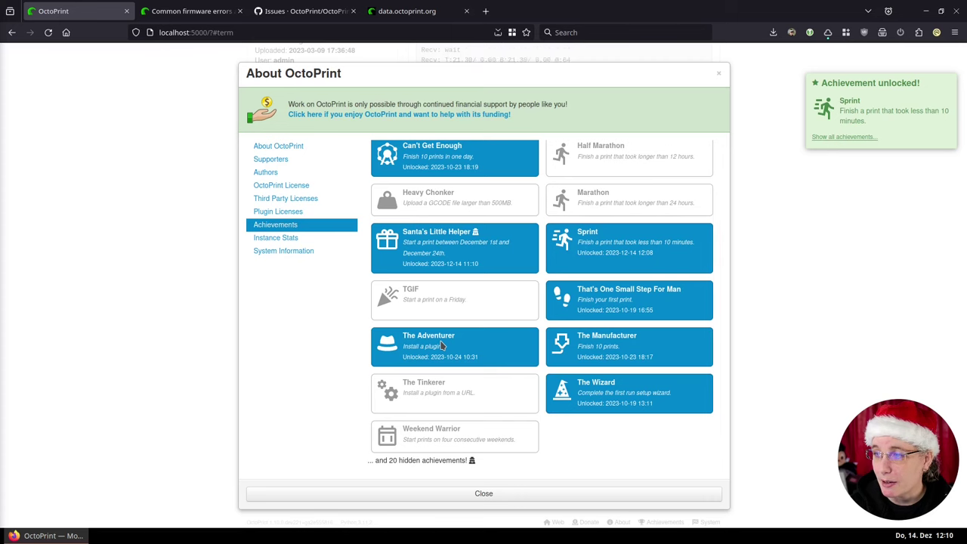
pyautogui.scroll(2, 540, 309)
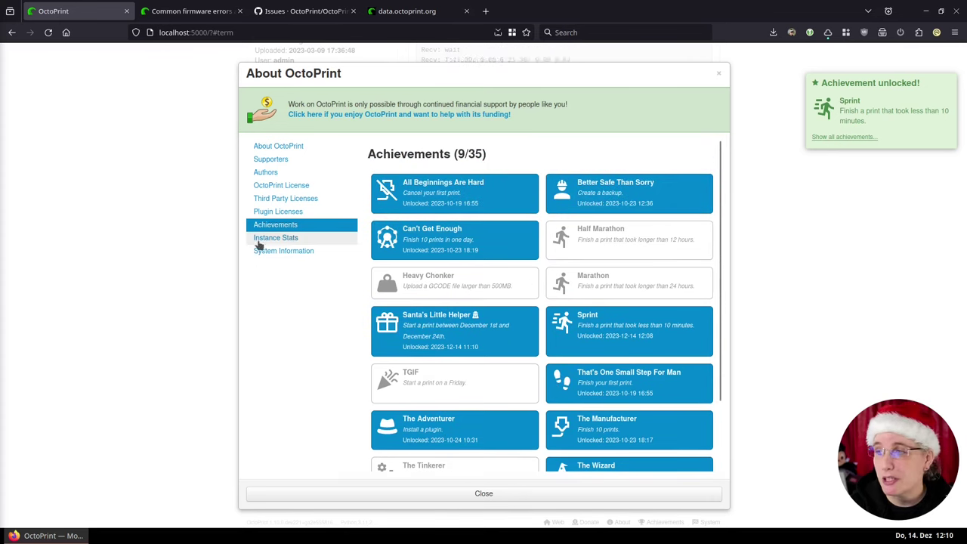
# - View the instance stats in the About dialog and return to the achievements list
pyautogui.click(266, 239)
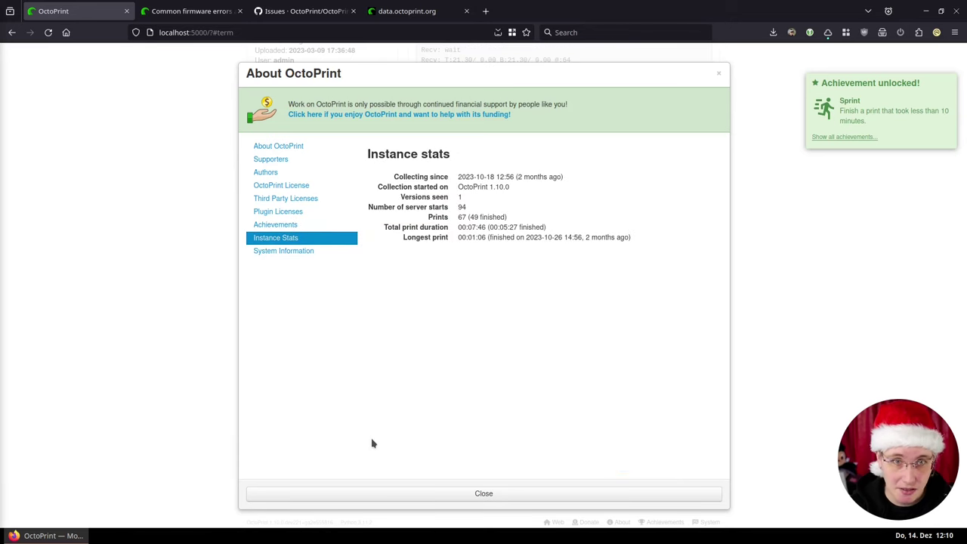
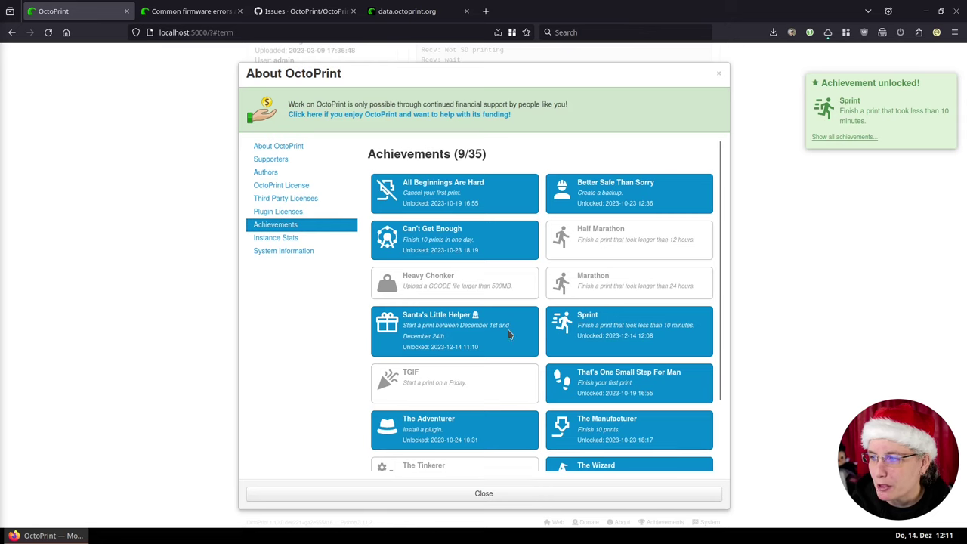
pyautogui.scroll(-1, 512, 330)
pyautogui.scroll(1, 548, 430)
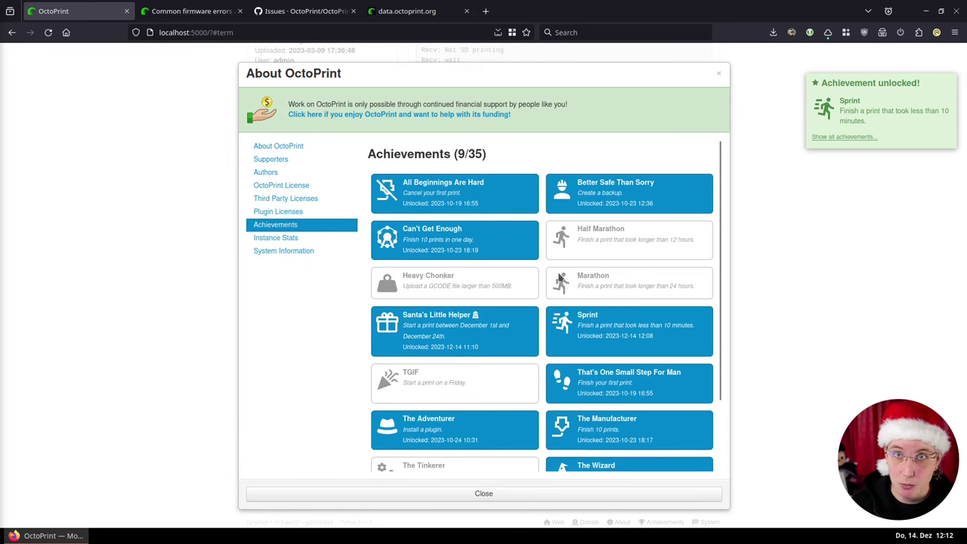
# - Review the achievements list down to the note on hidden achievements, and close the About dialog
pyautogui.scroll(-1, 536, 238)
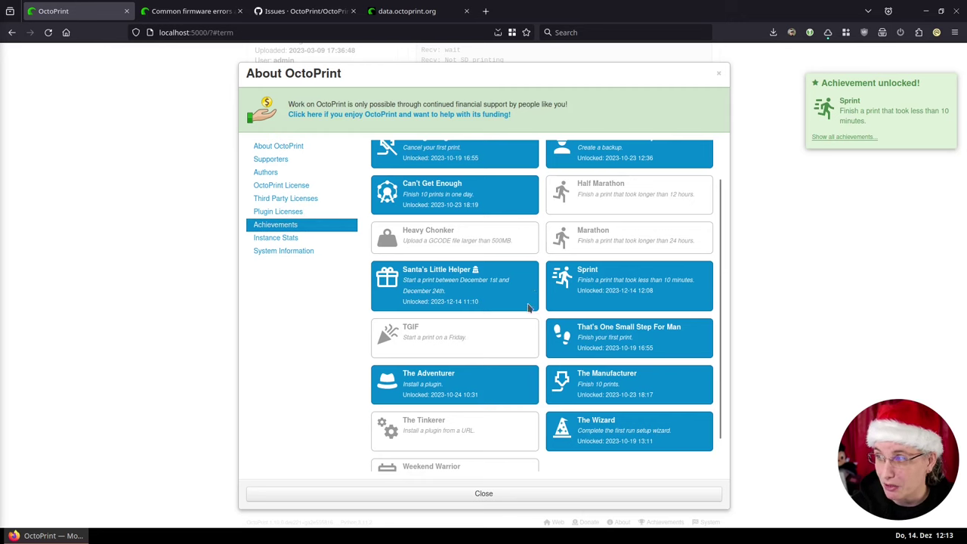
pyautogui.scroll(-1, 532, 308)
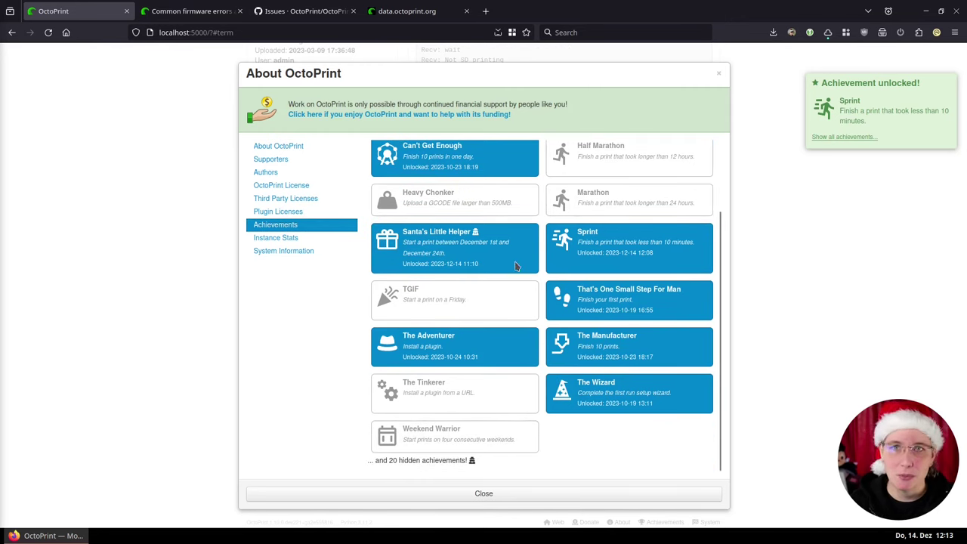
pyautogui.scroll(2, 547, 369)
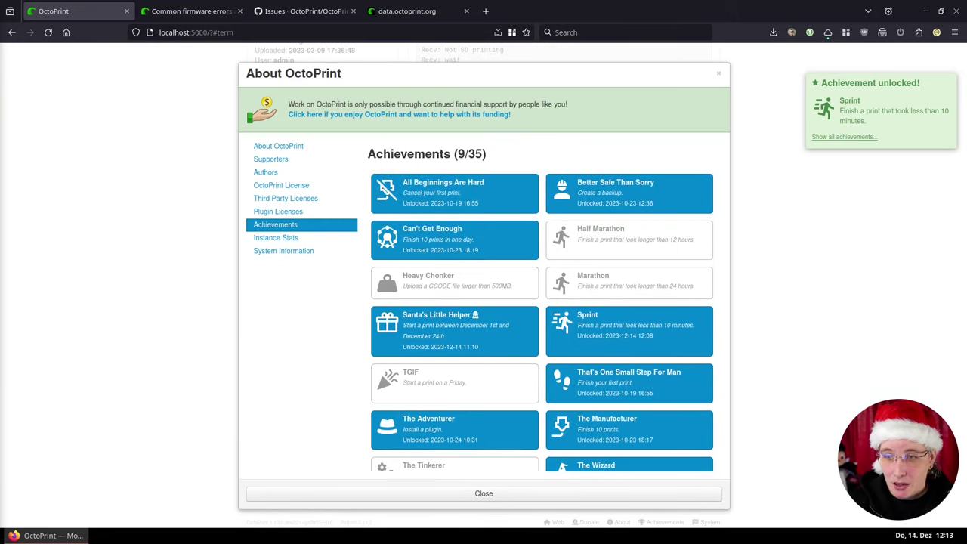
pyautogui.click(483, 493)
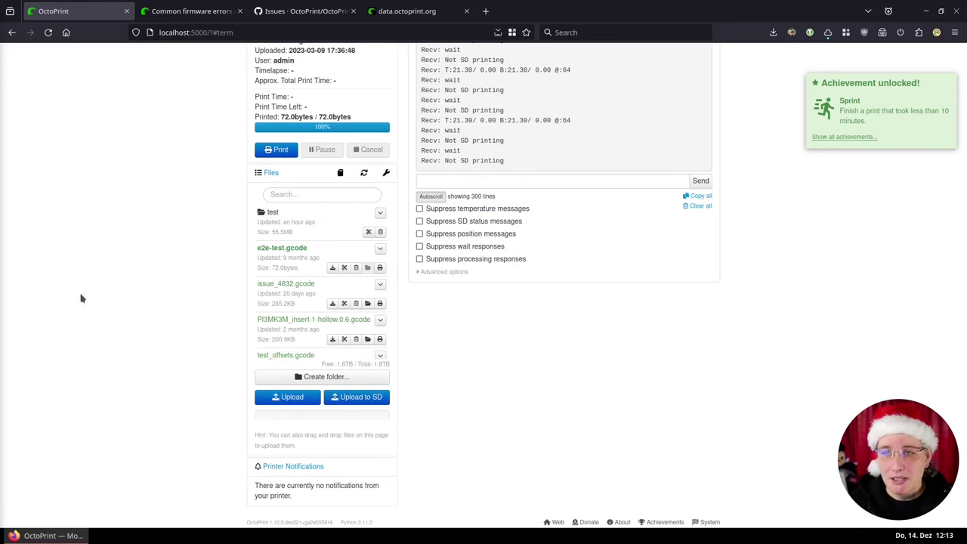
# - Switch from the terminal output to the temperature graph with the tool and bed controls to examine the temperature history
pyautogui.scroll(3, 466, 378)
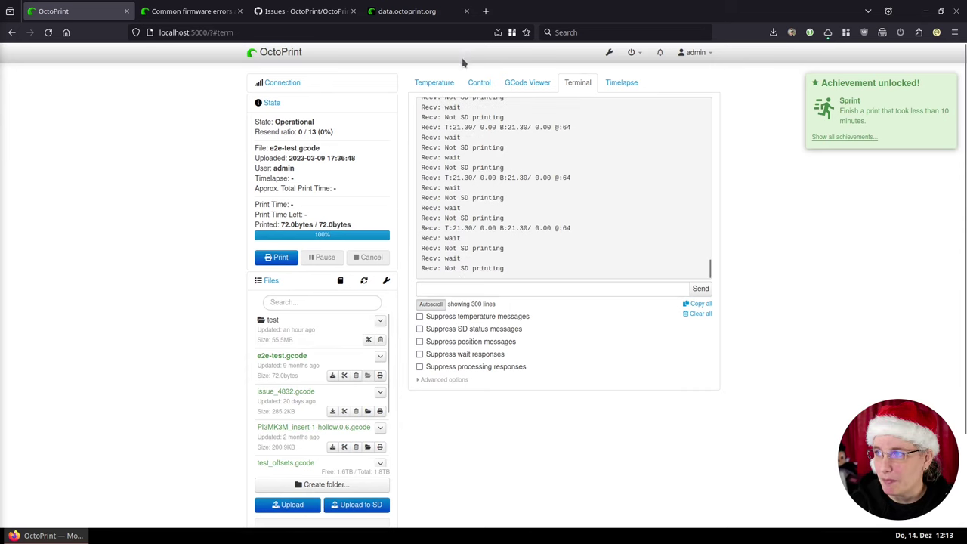
pyautogui.click(452, 83)
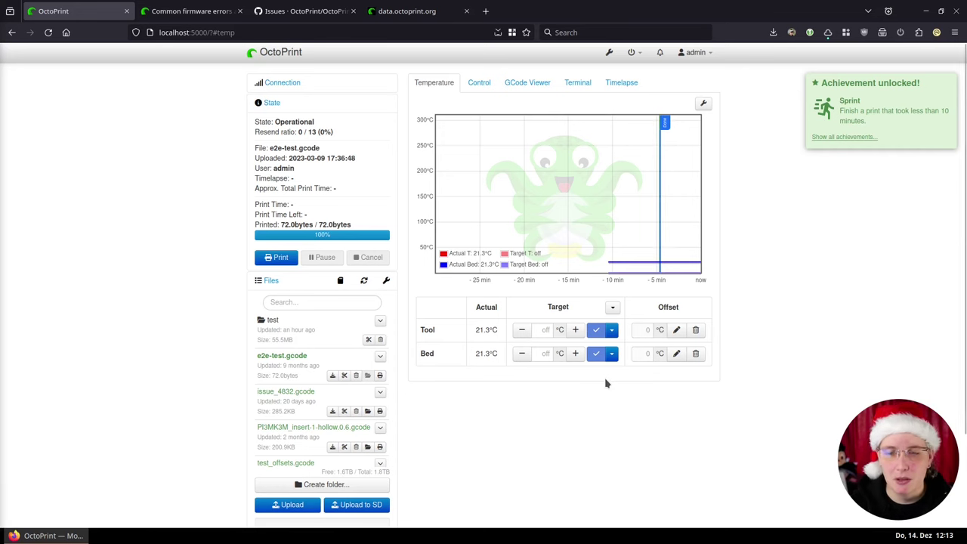
pyautogui.click(594, 355)
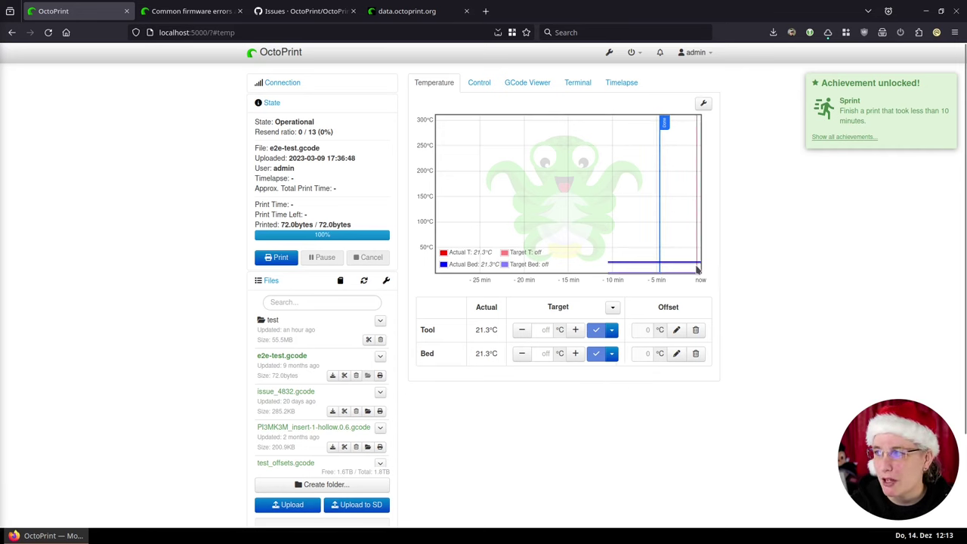